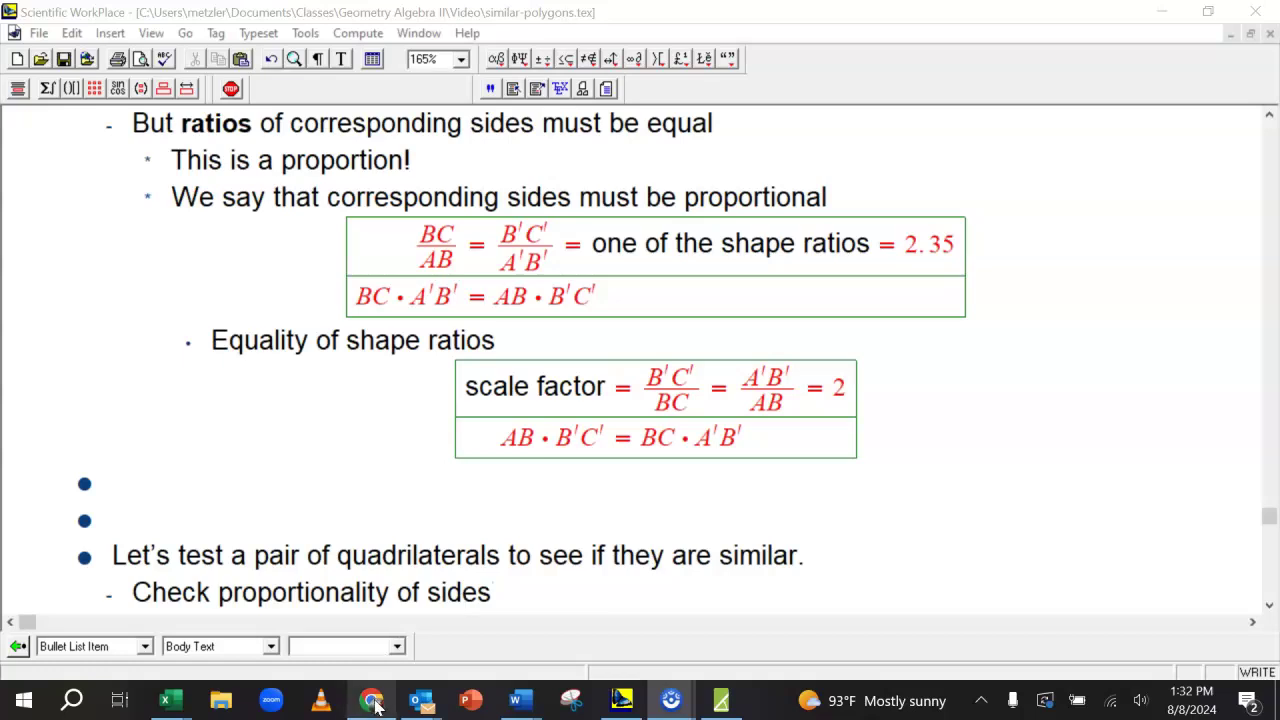
# Switch to the GeoGebra page in Chrome and calculate the side ratios f/a and h/d as new algebra entries
pyautogui.moveTo(373, 705)
pyautogui.click(425, 612)
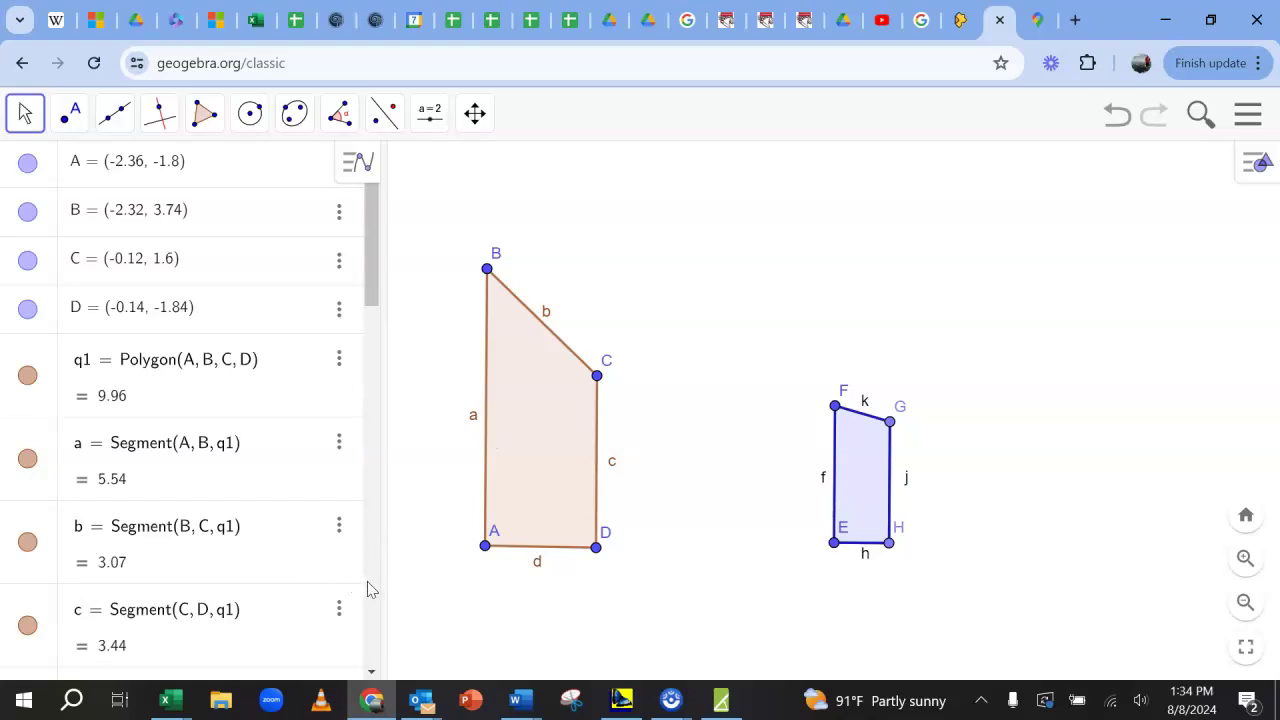
pyautogui.scroll(-5, 367, 590)
pyautogui.scroll(-5, 367, 590)
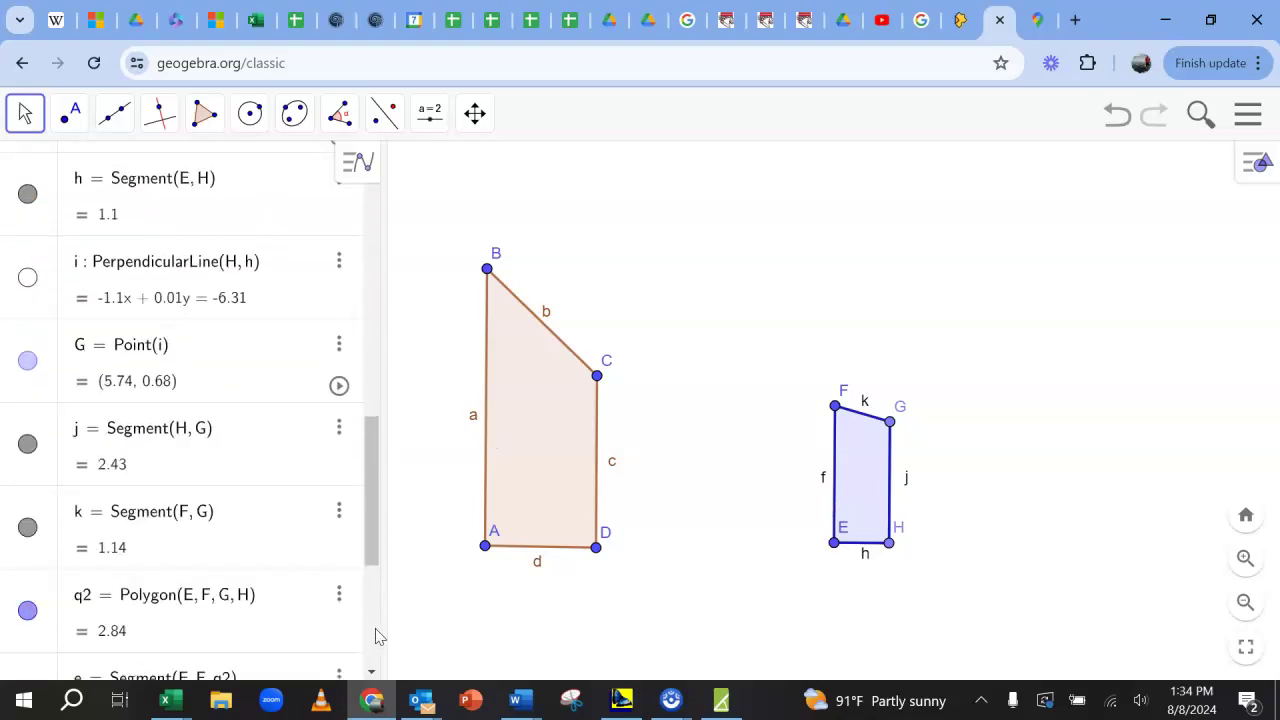
pyautogui.scroll(-5, 367, 590)
pyautogui.click(267, 651)
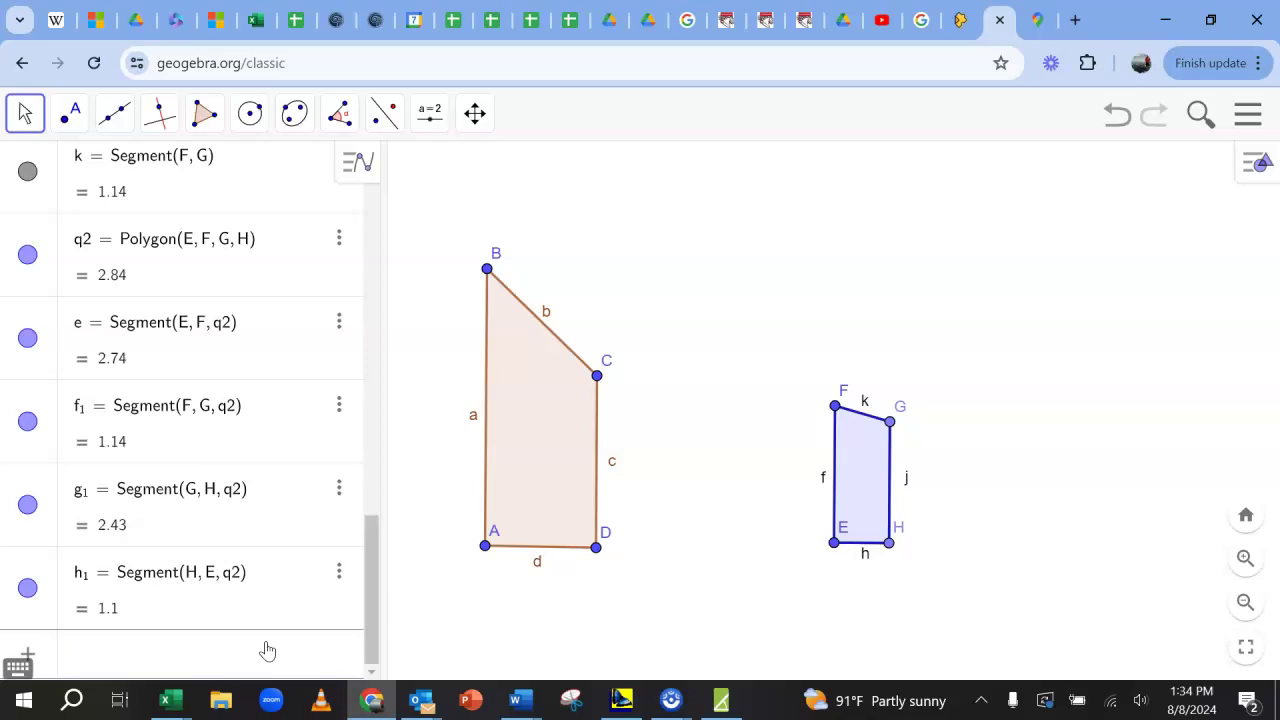
pyautogui.write('f/a')
pyautogui.press('Return')
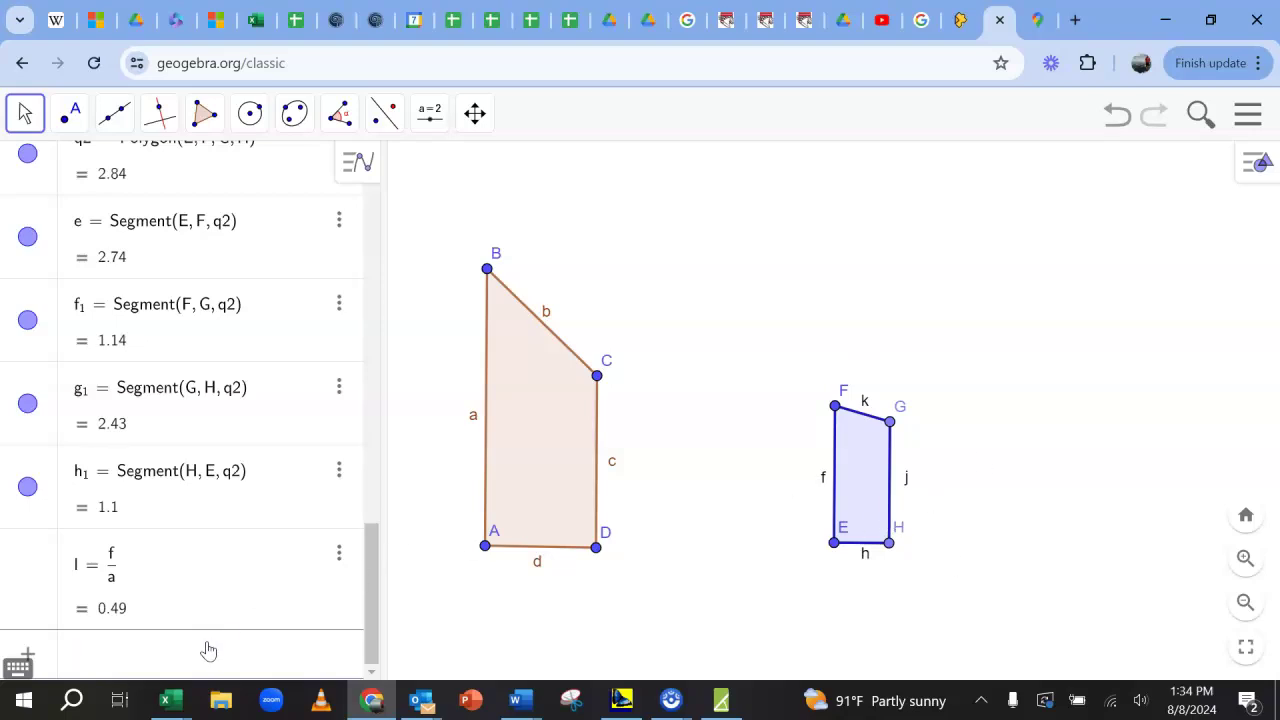
pyautogui.write('h/d')
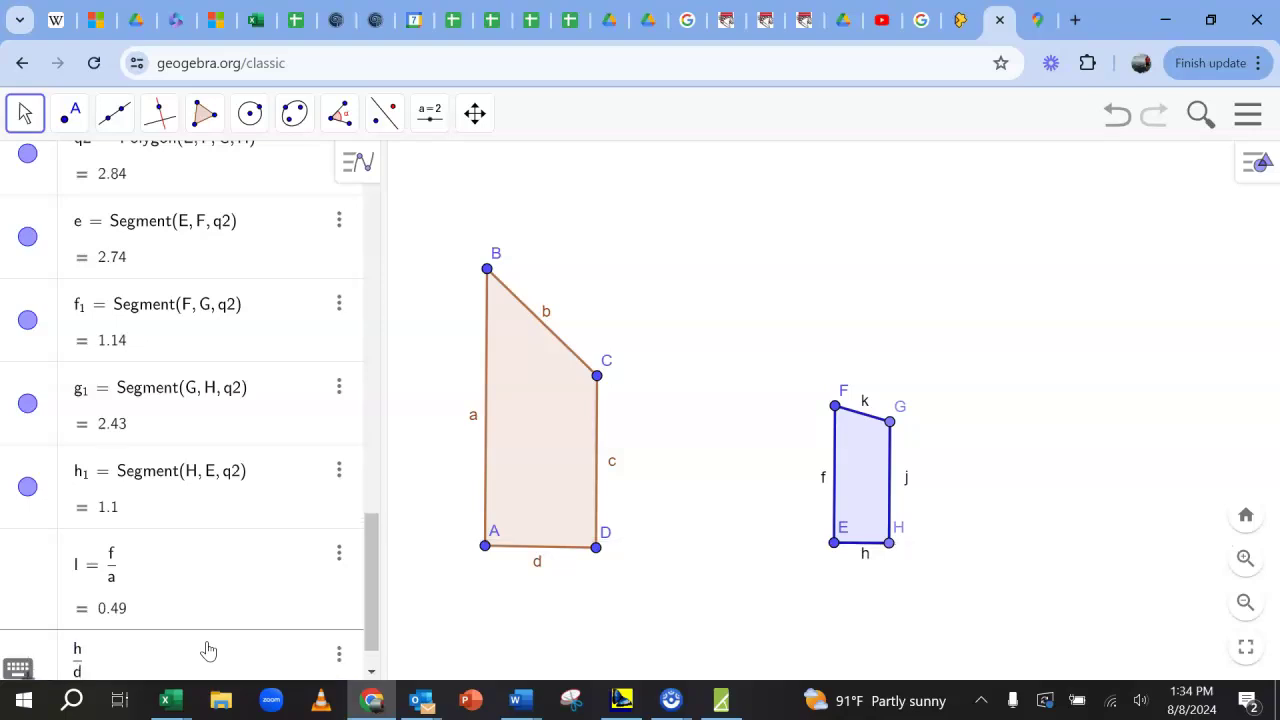
pyautogui.press('Return')
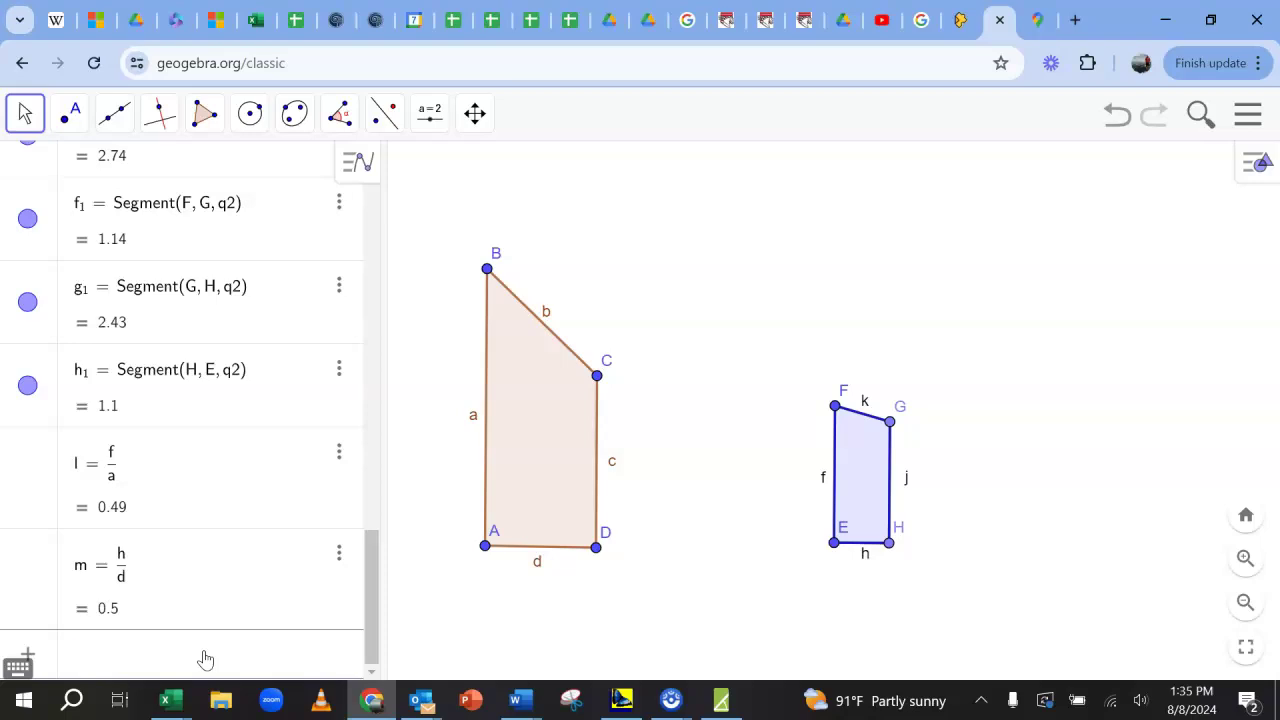
# Draw a new segment from H to G over the small quadrilateral's side and hide the label of segment j
pyautogui.write('j')
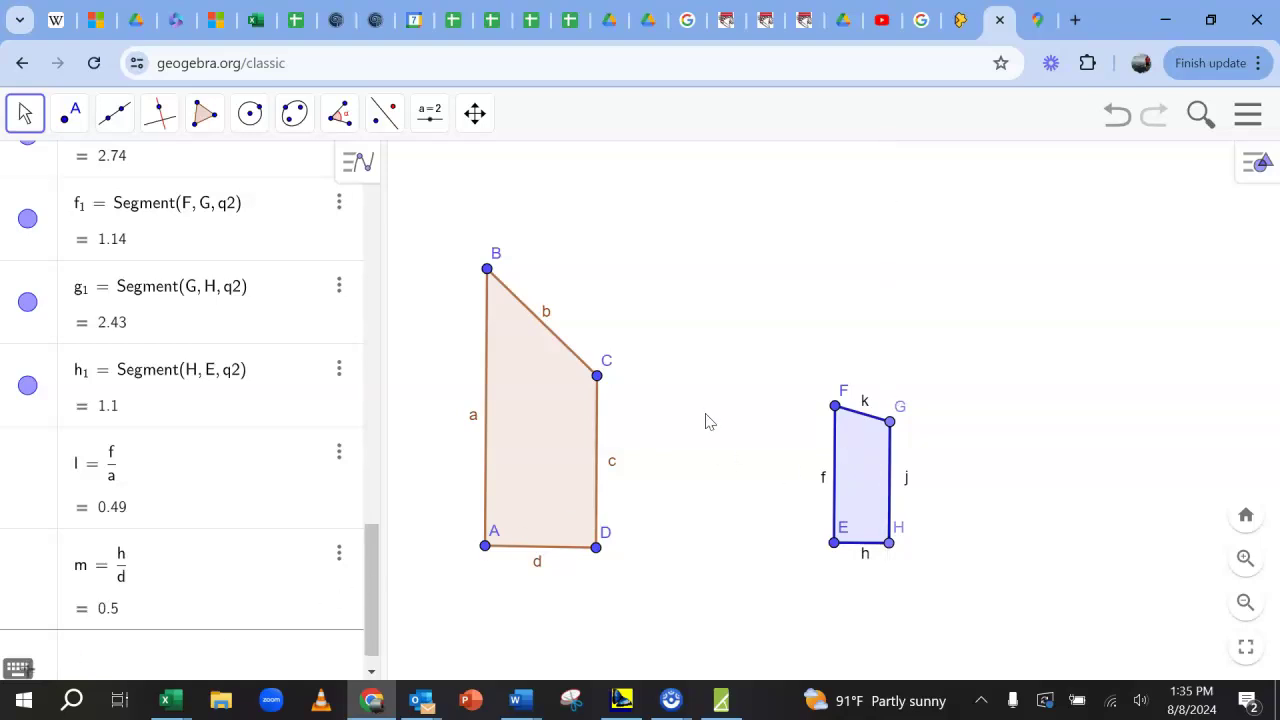
pyautogui.click(118, 122)
pyautogui.click(166, 214)
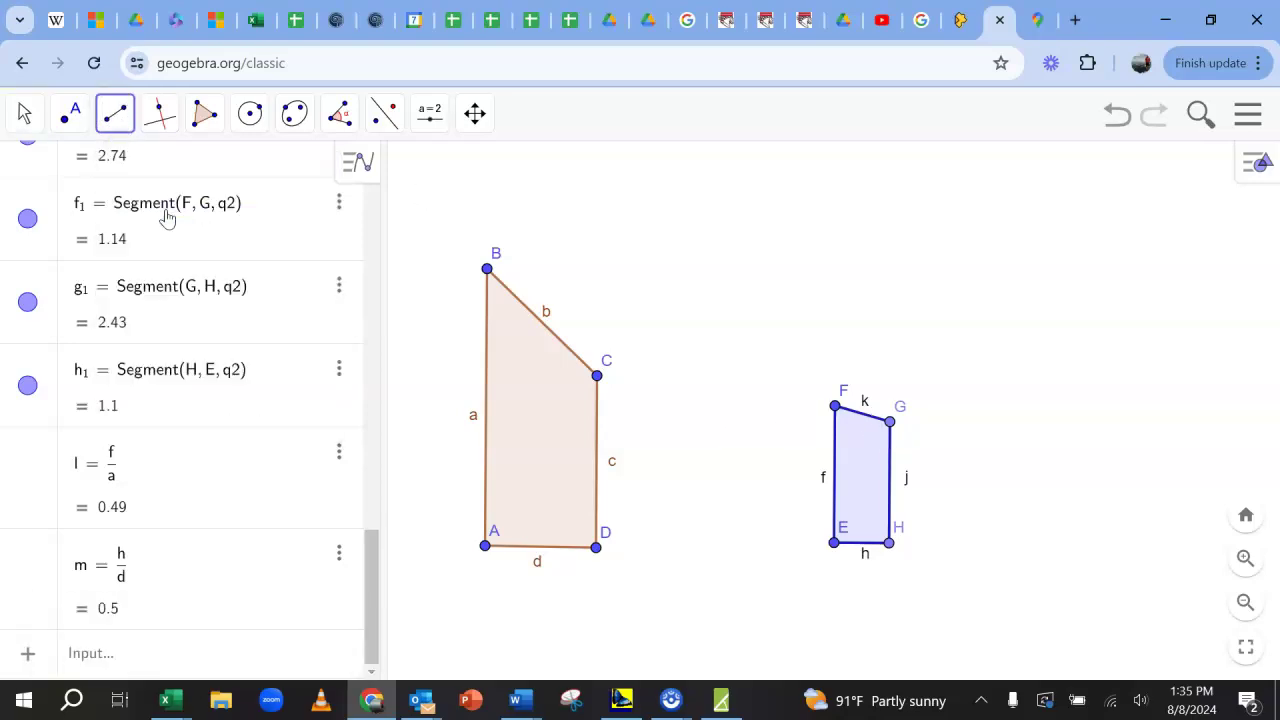
pyautogui.click(889, 543)
pyautogui.click(891, 422)
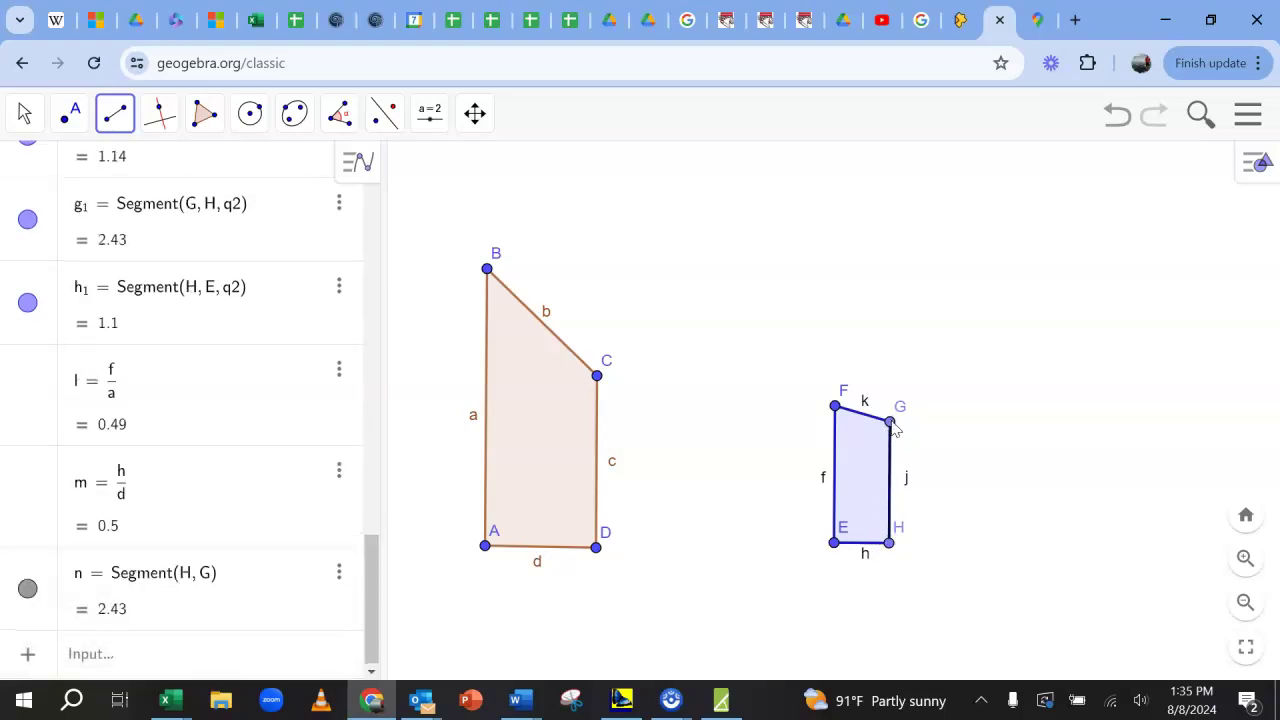
pyautogui.rightClick(889, 458)
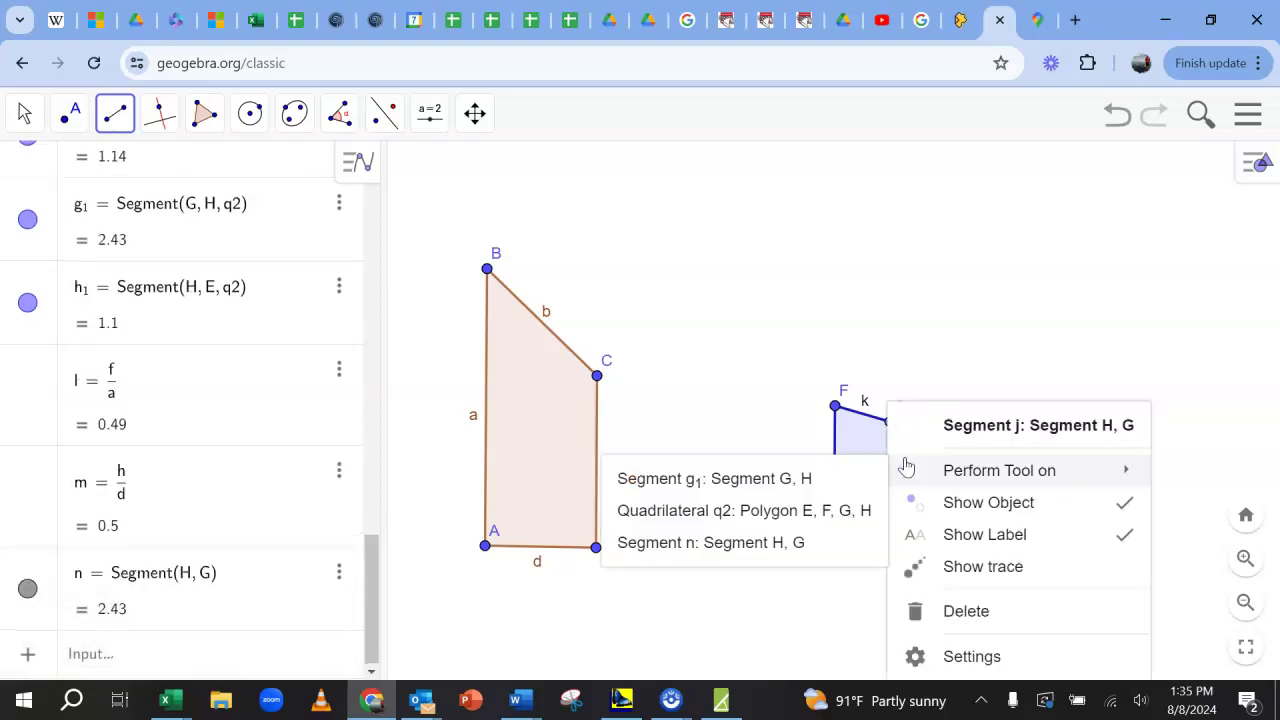
pyautogui.click(990, 535)
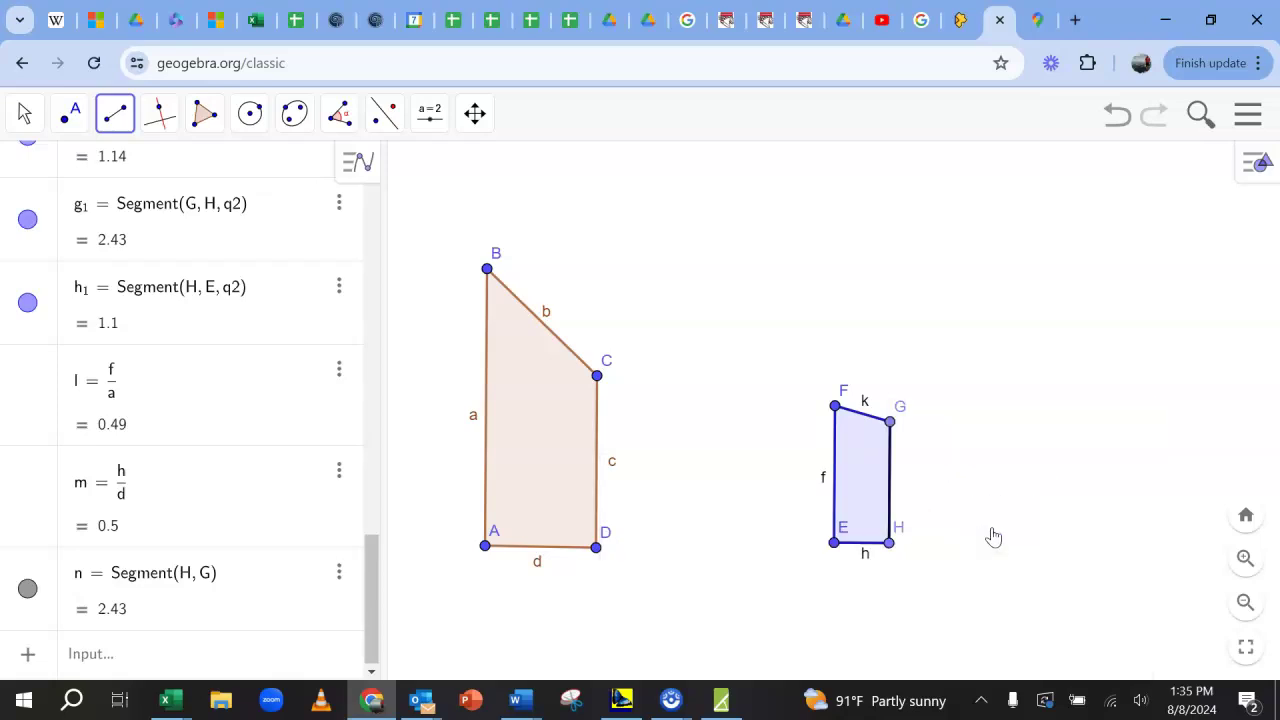
# Calculate the remaining side ratios n/c and k/b as new algebra entries
pyautogui.click(228, 668)
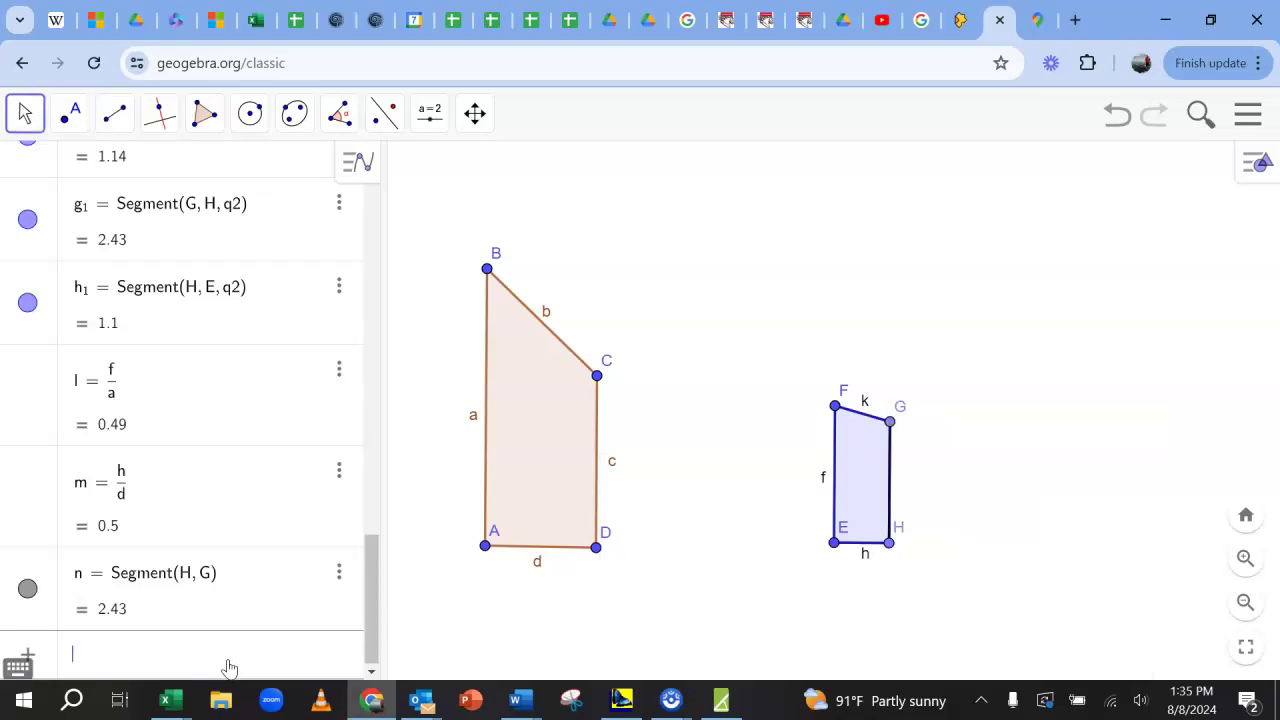
pyautogui.write('n')
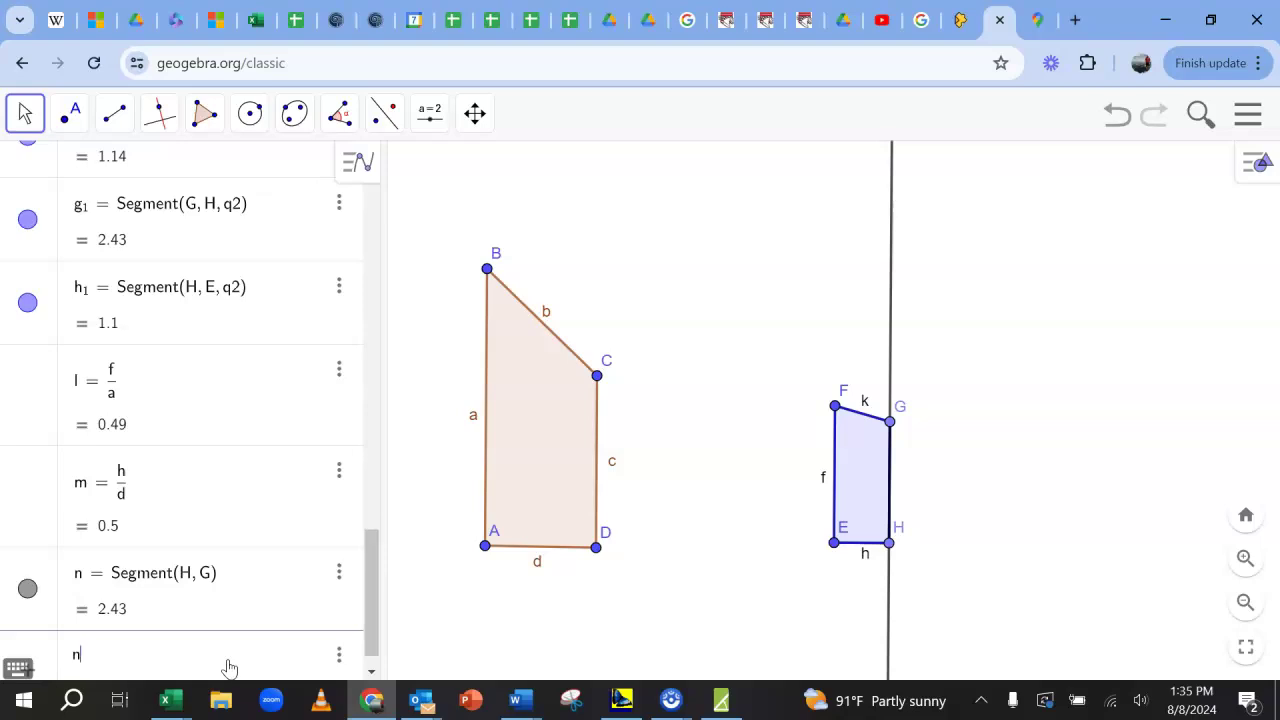
pyautogui.write('/c')
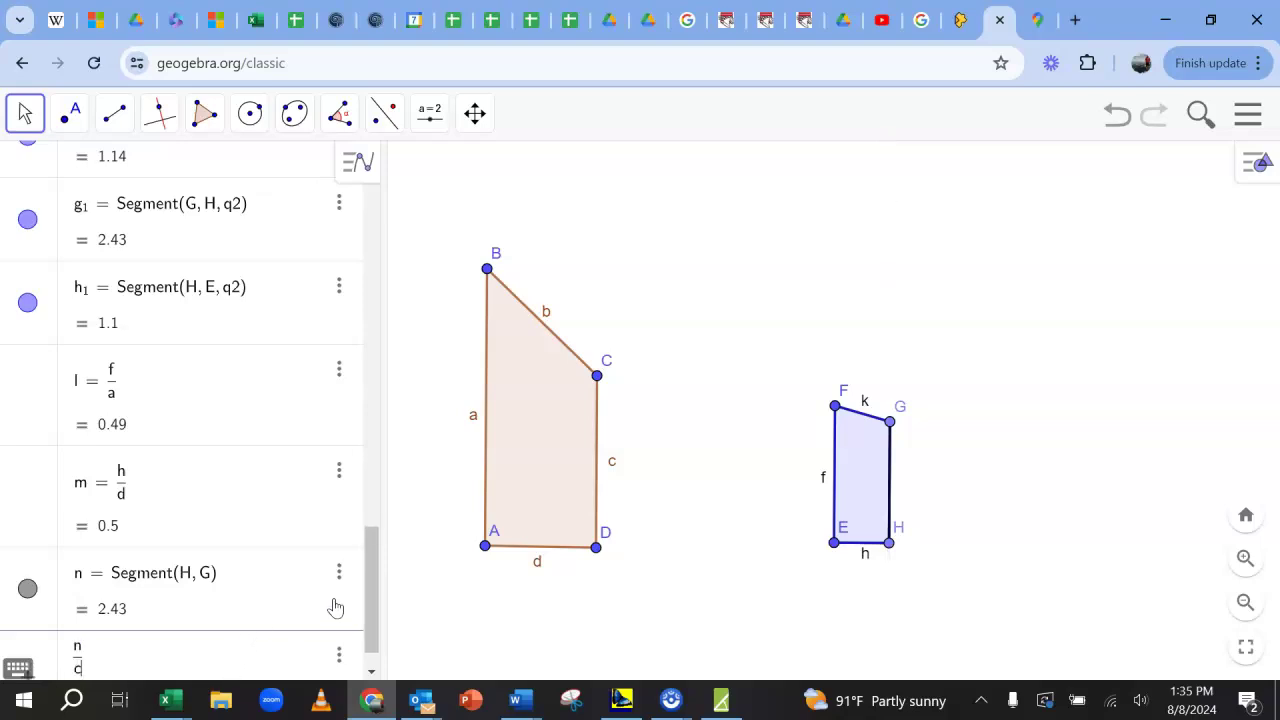
pyautogui.press('Return')
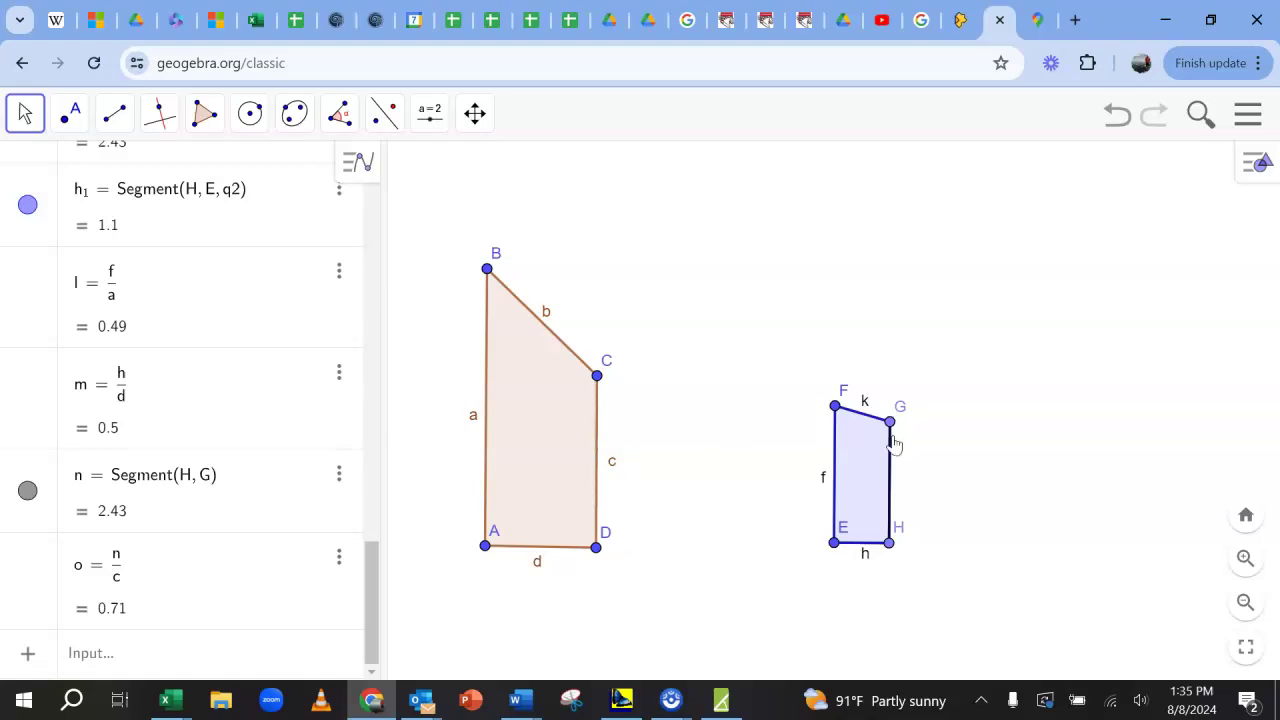
pyautogui.click(153, 658)
pyautogui.write('k/b')
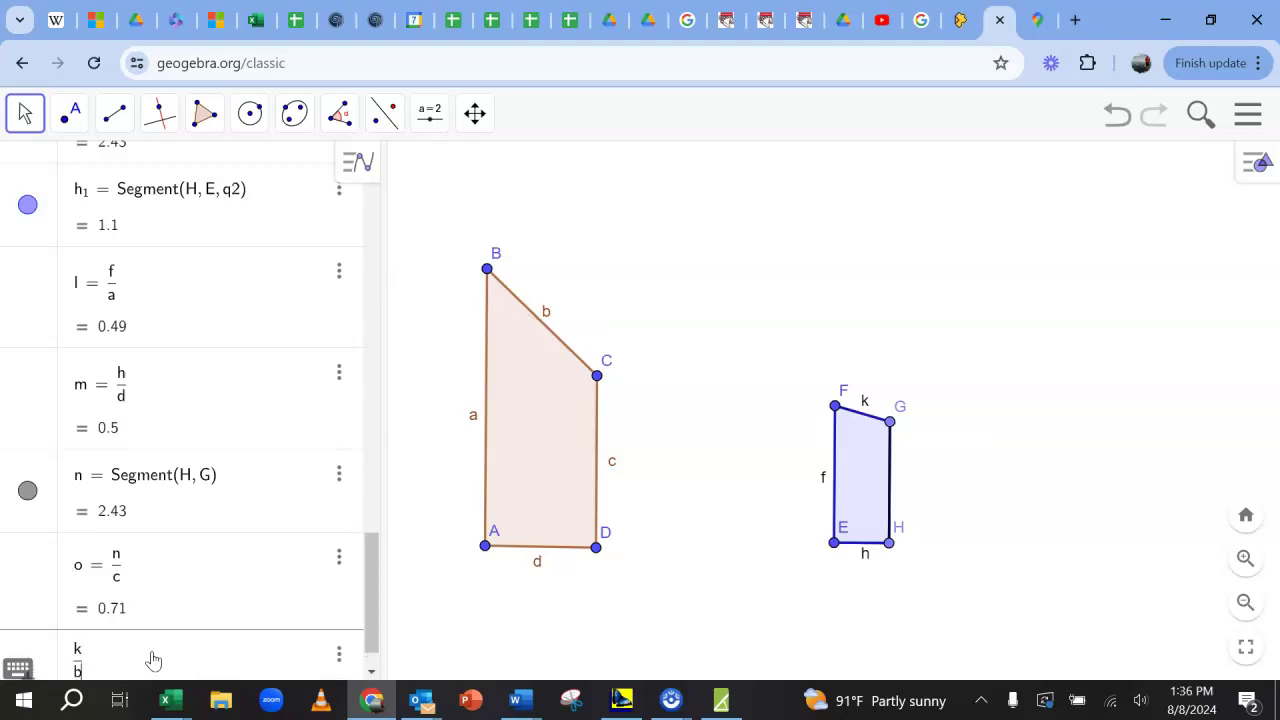
pyautogui.press('Return')
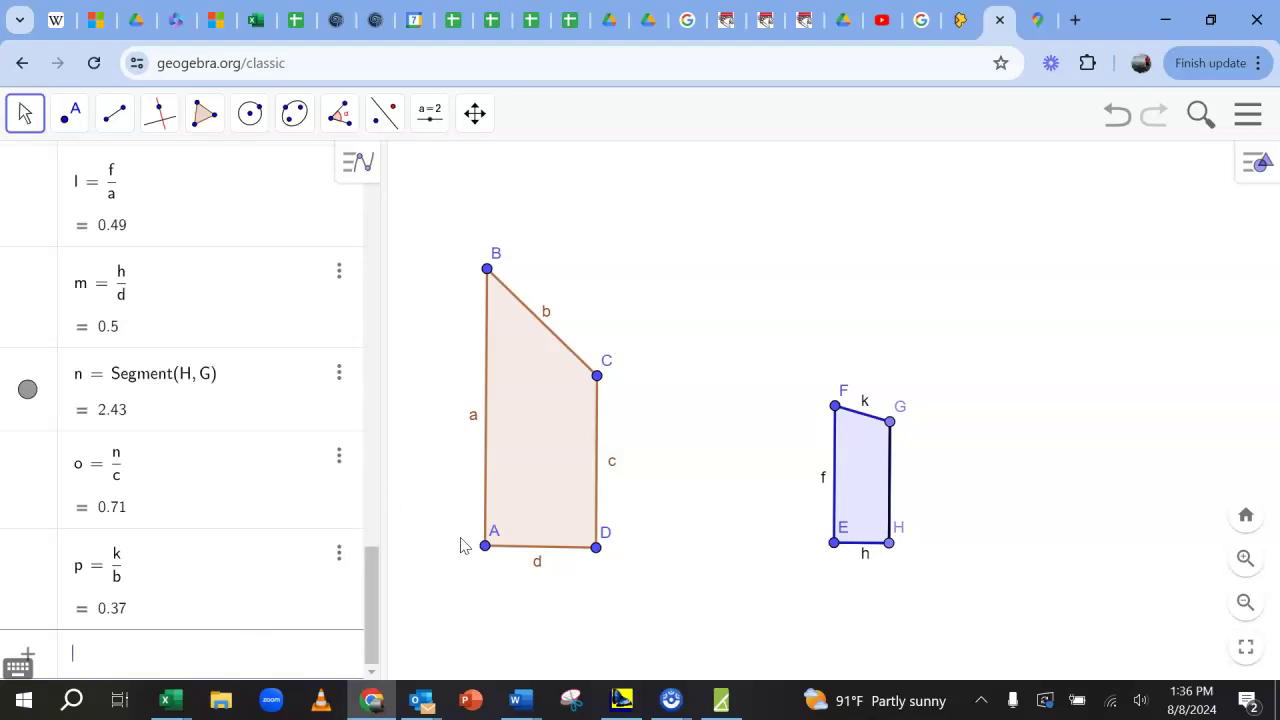
# Measure angle ABC at vertex B of the large quadrilateral with the Angle tool
pyautogui.click(339, 113)
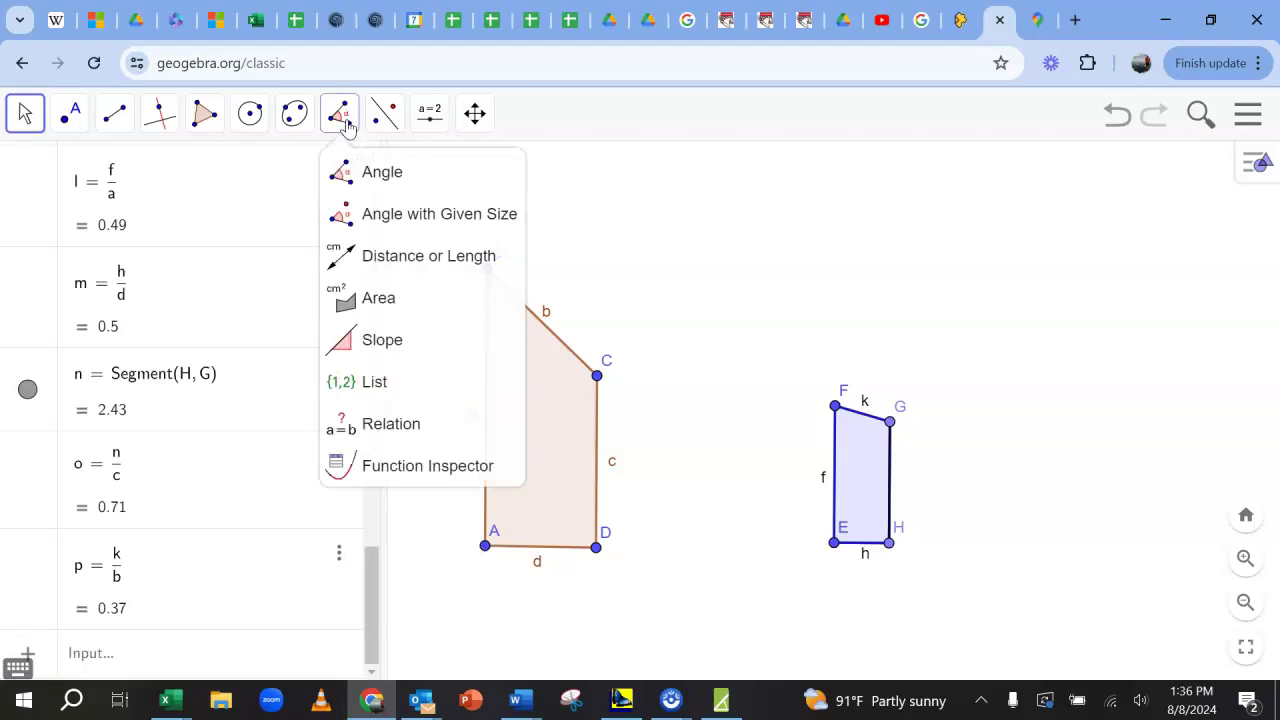
pyautogui.click(376, 184)
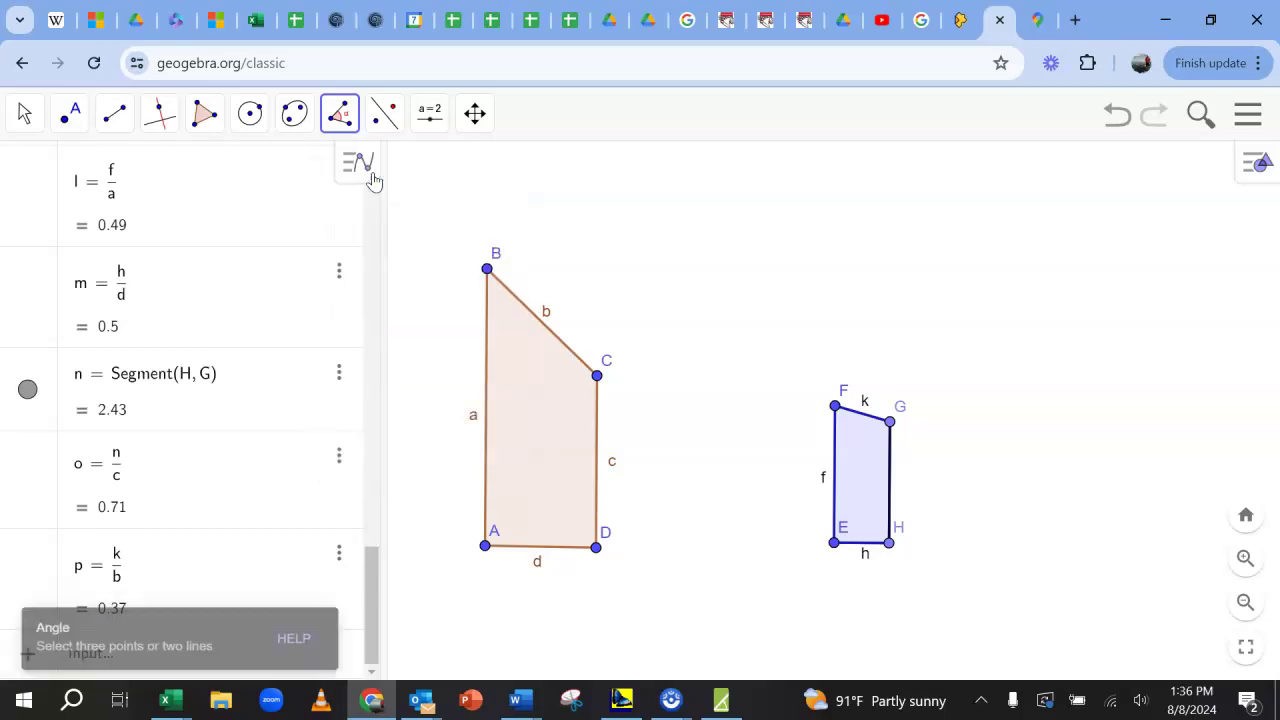
pyautogui.click(485, 547)
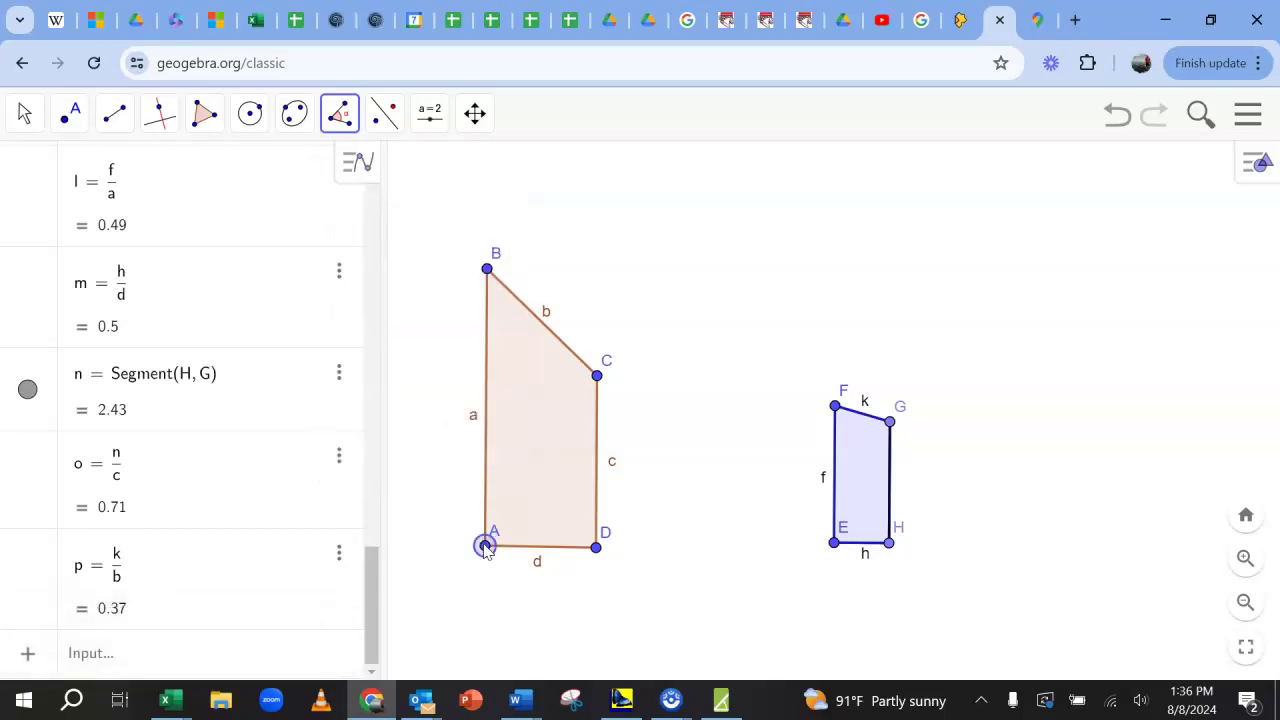
pyautogui.click(487, 270)
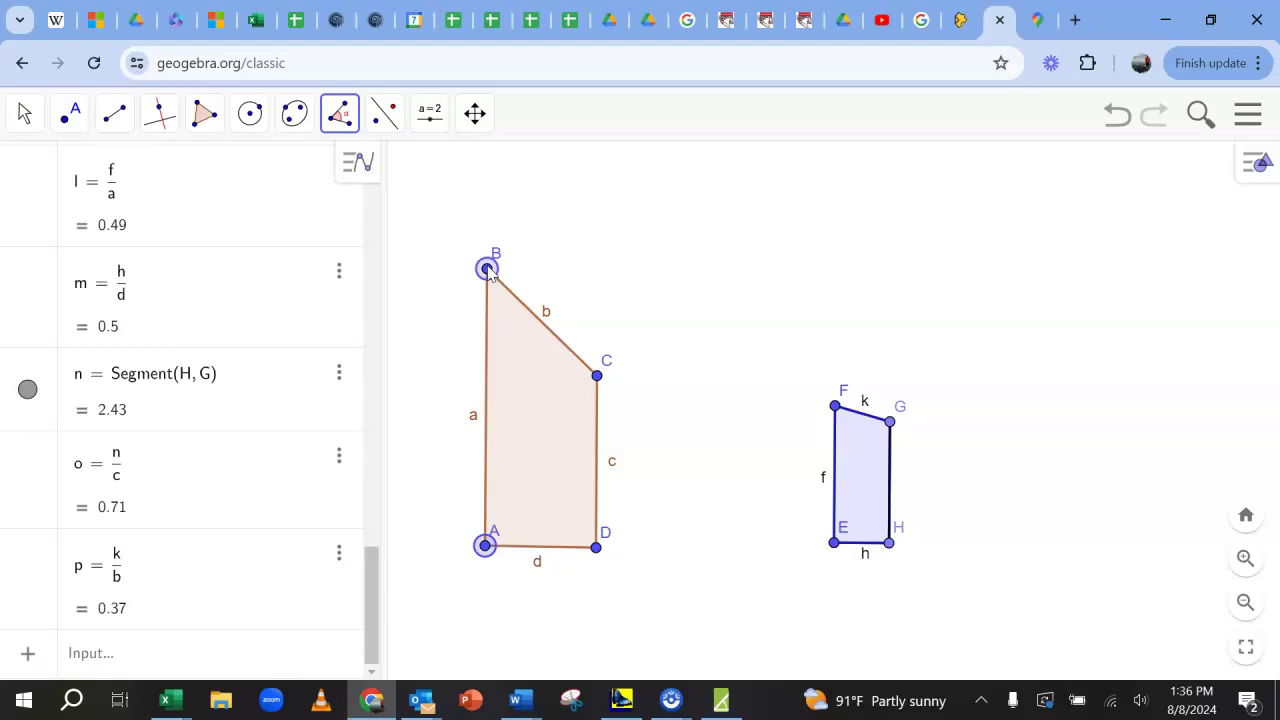
pyautogui.click(597, 377)
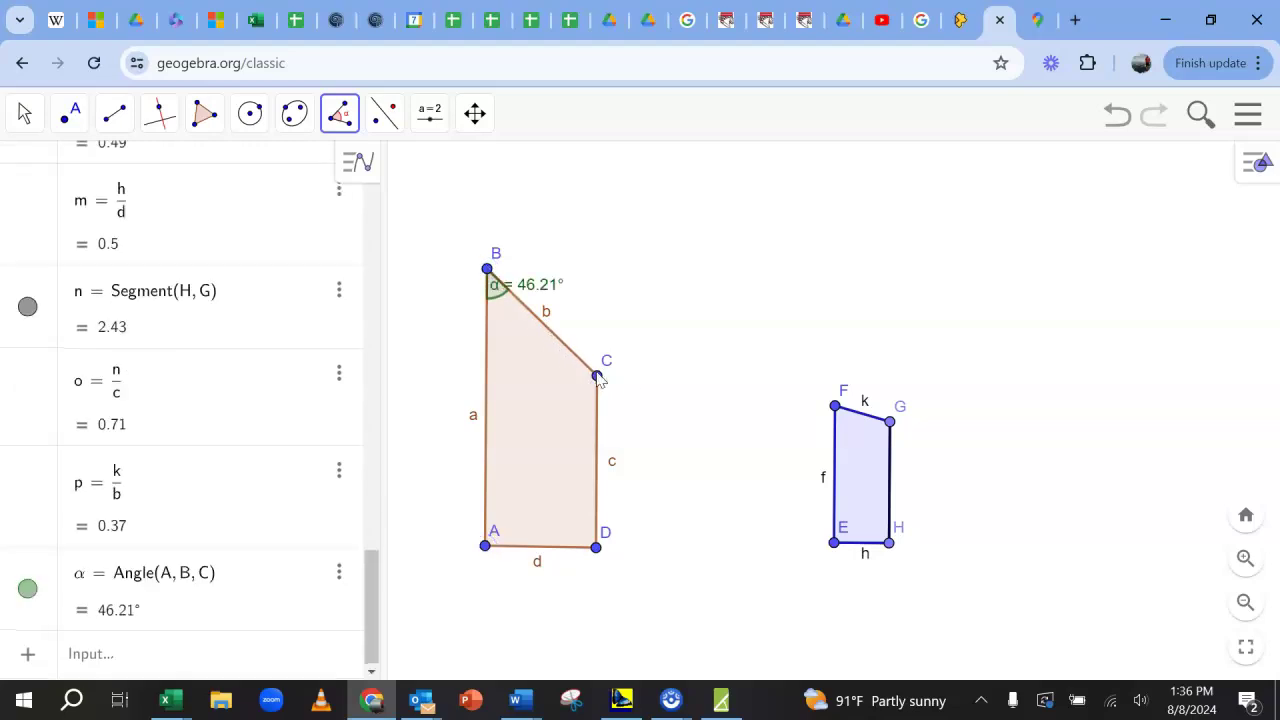
# Measure the corresponding angle EFG at vertex F of the small quadrilateral
pyautogui.click(836, 545)
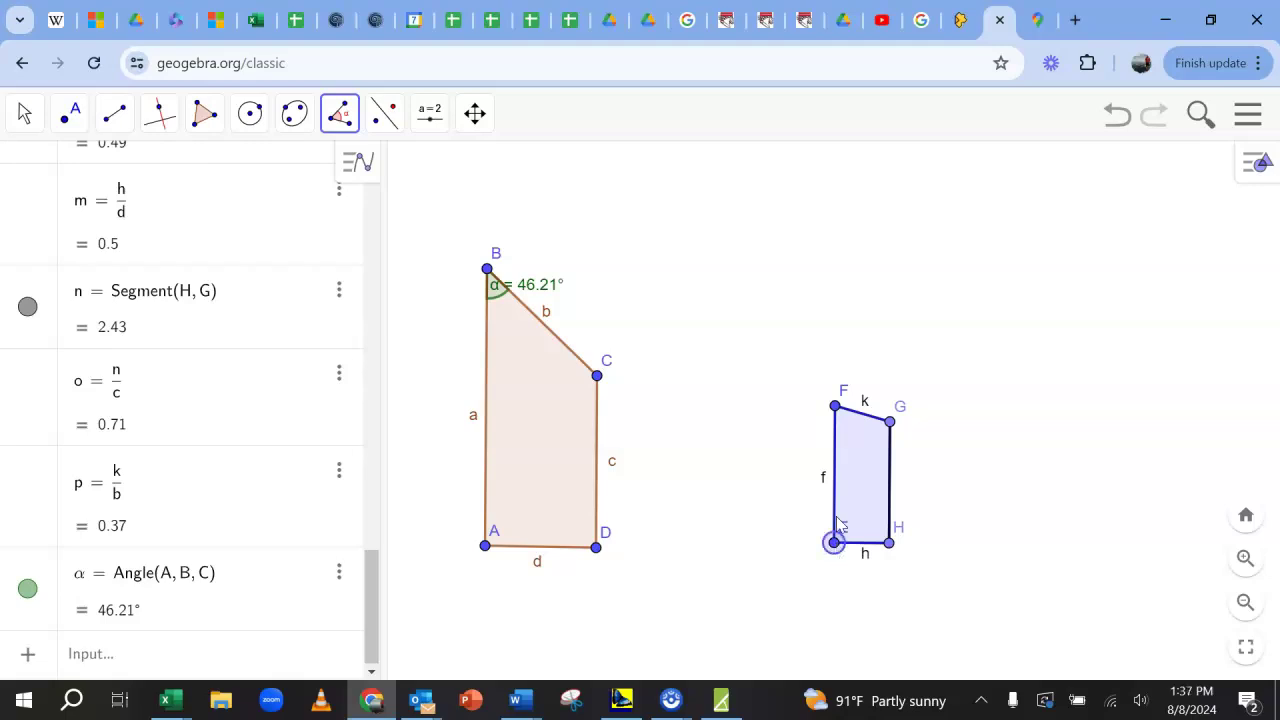
pyautogui.click(837, 408)
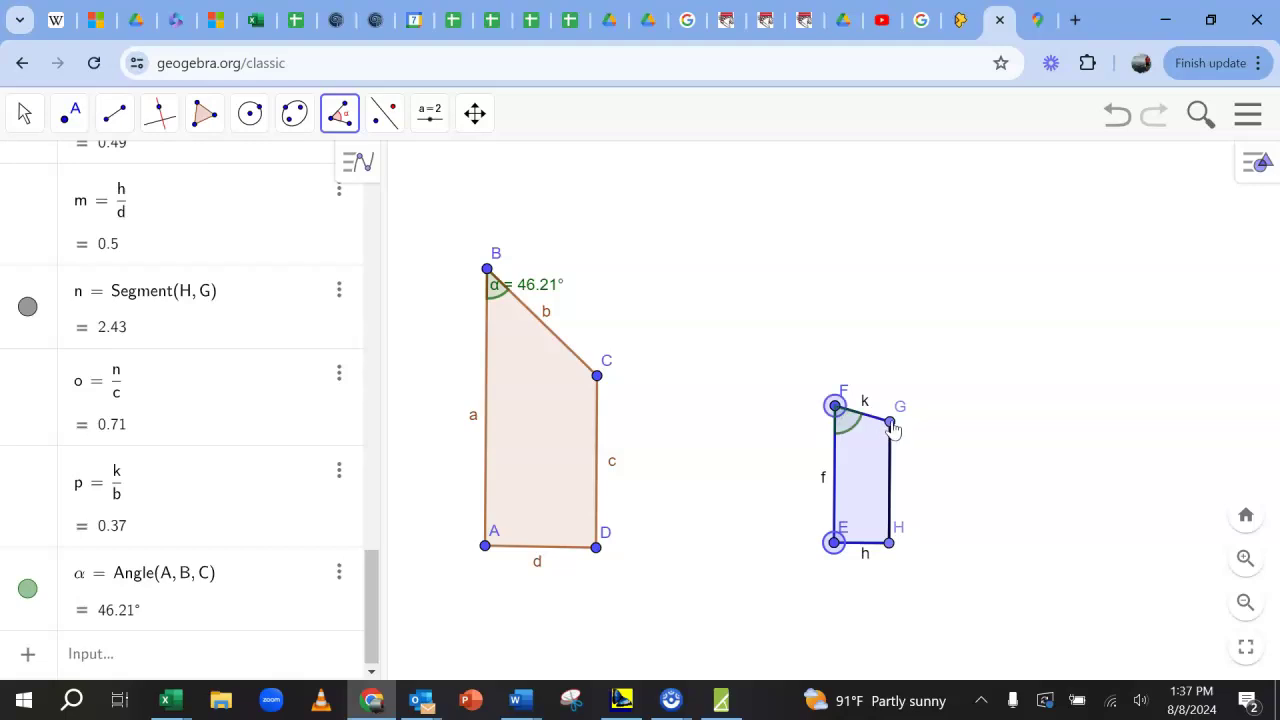
pyautogui.click(890, 424)
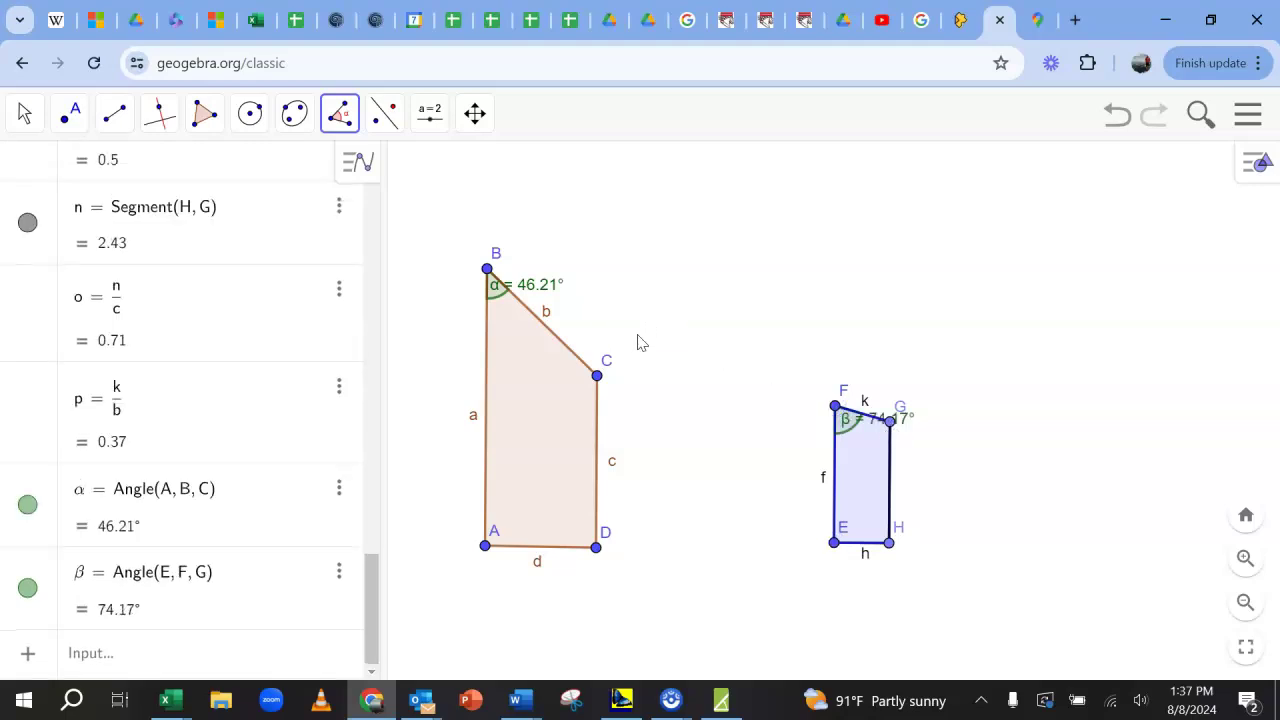